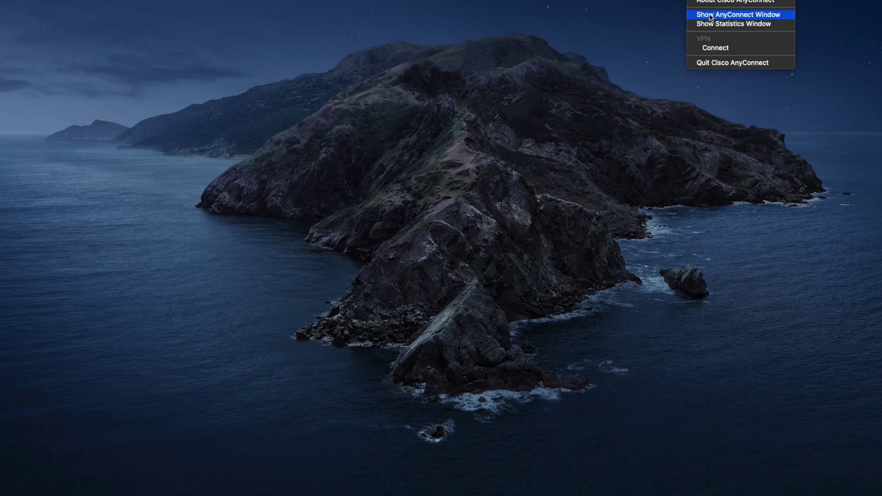
Step: Connect AnyConnect to 172.16.10.10, accepting the untrusted certificate and logging in with the account password
click(710, 15)
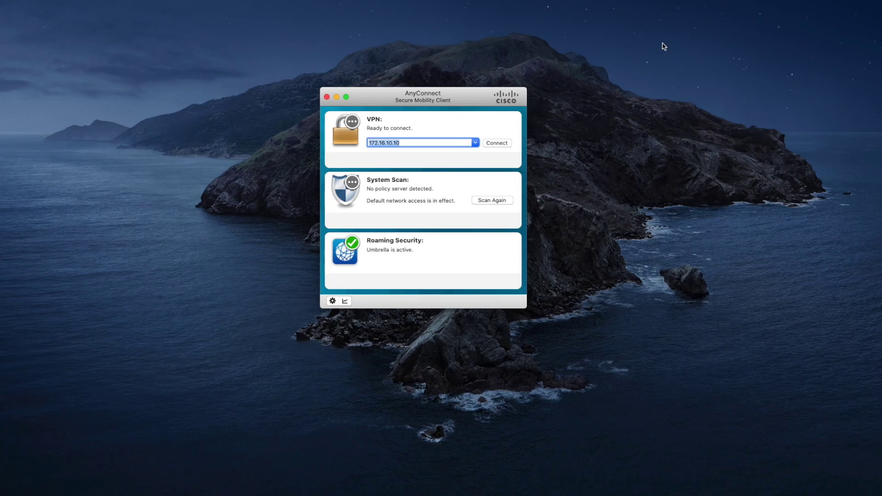
click(495, 143)
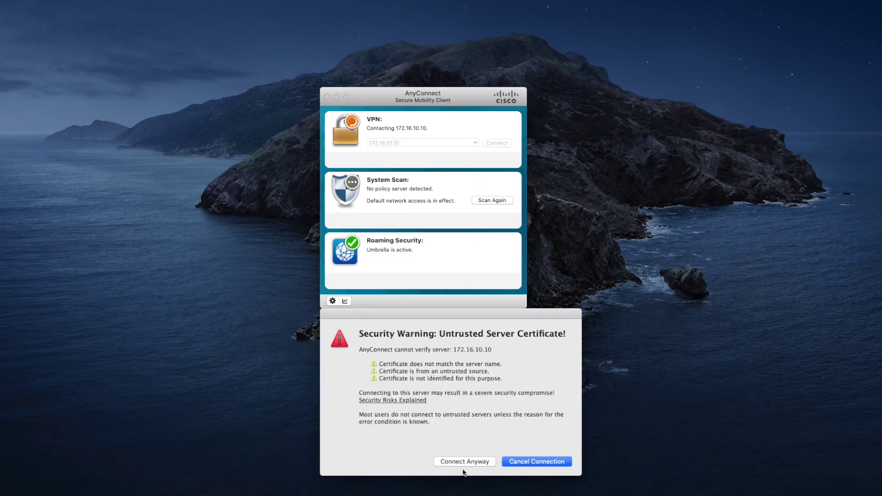
click(463, 462)
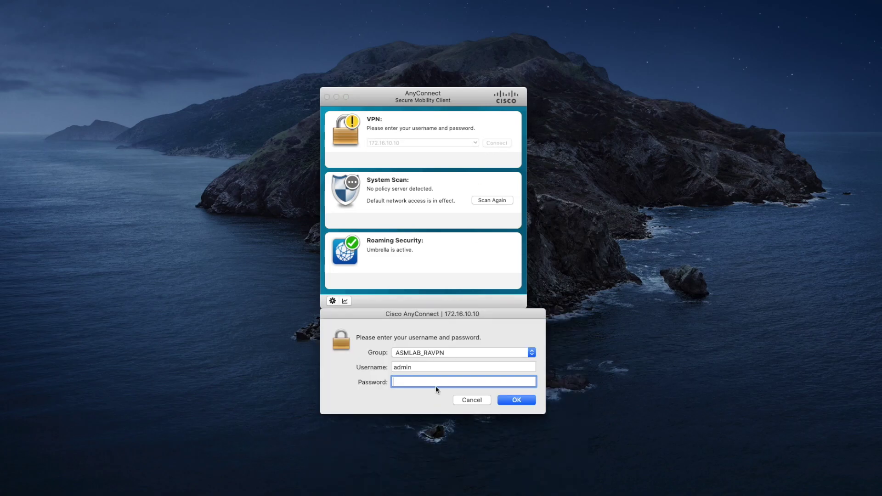
text(•••••••••)
key(Return)
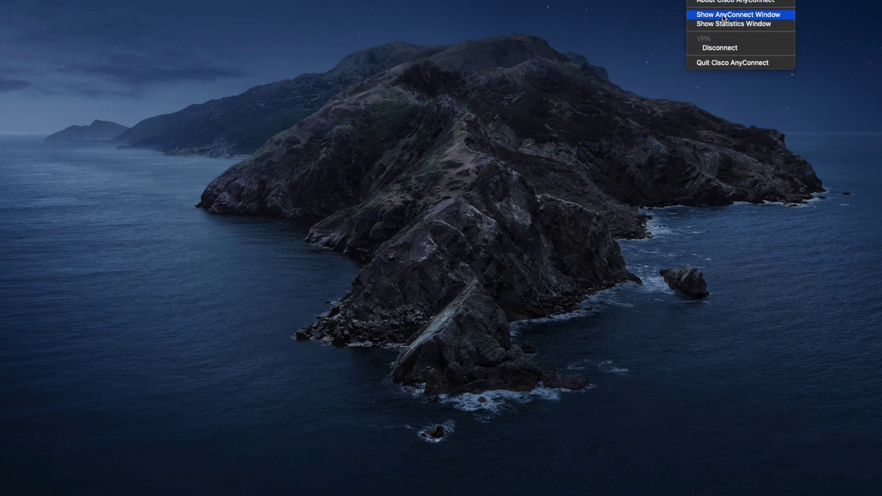
Step: Check the AnyConnect statistics and Route Details, confirming the single secured route 0.0.0.0/0, then close them
click(721, 24)
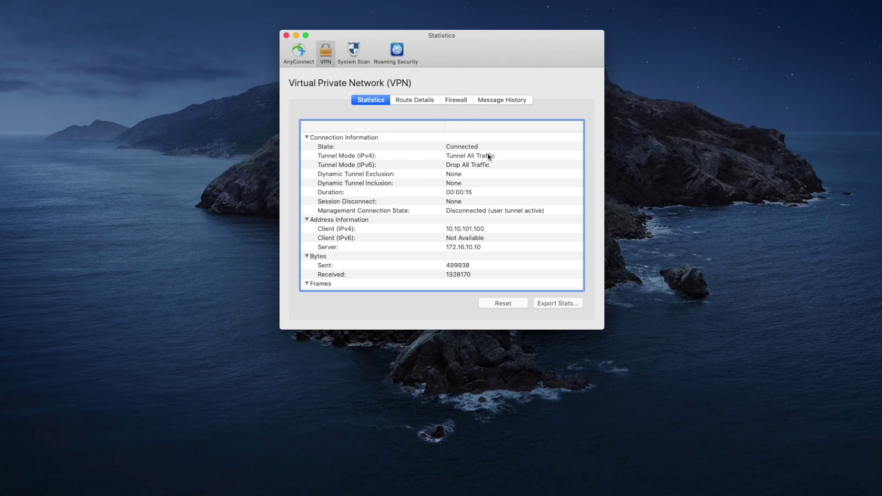
click(416, 100)
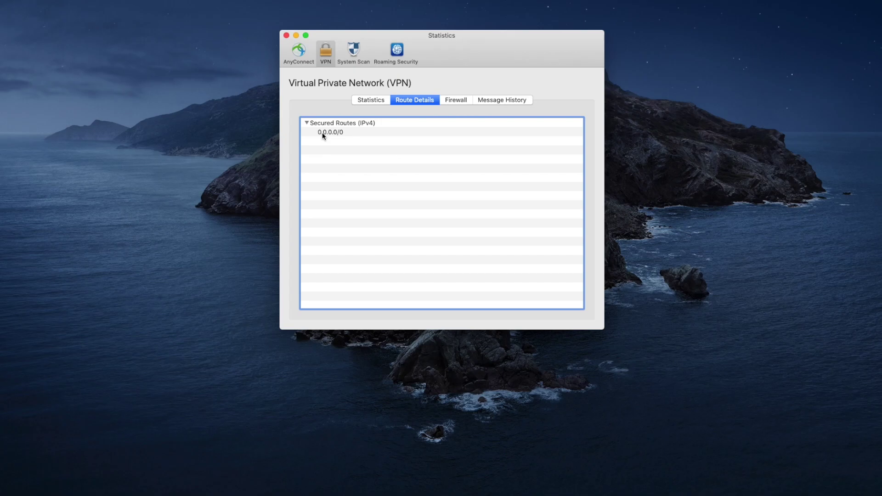
click(371, 101)
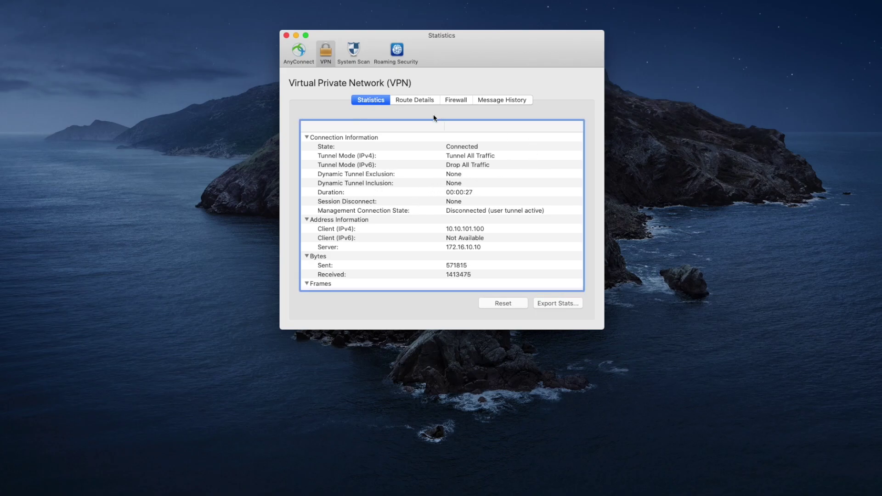
click(286, 35)
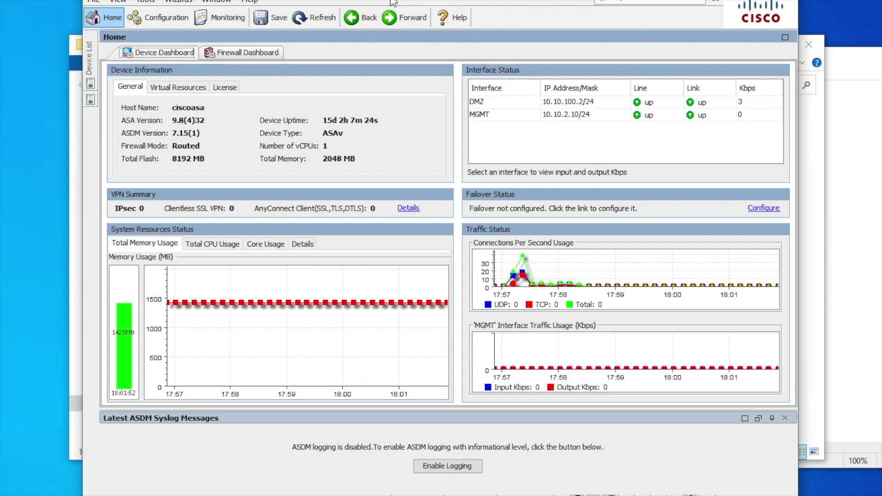
Step: Move from the ciscoasa Home device dashboard to ASDM's Configuration view
click(147, 27)
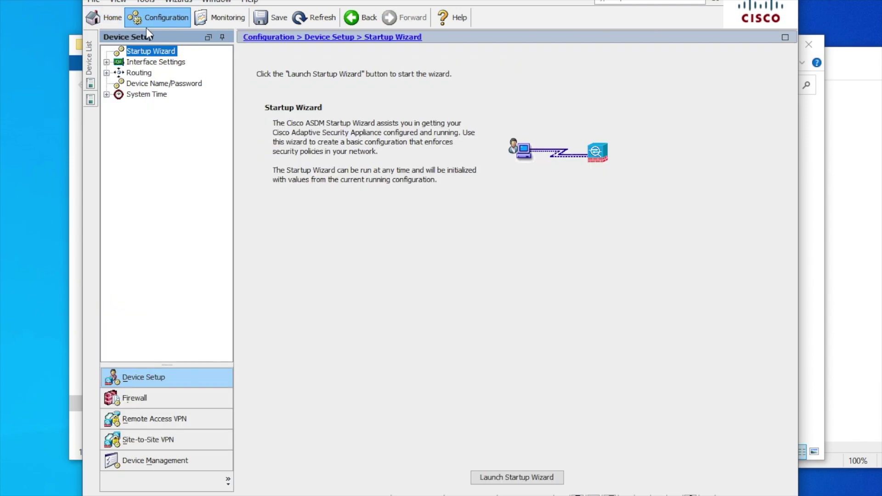
Step: Go to Remote Access VPN > Network (Client) Access > Advanced > AnyConnect Custom Attributes and add a type
click(149, 426)
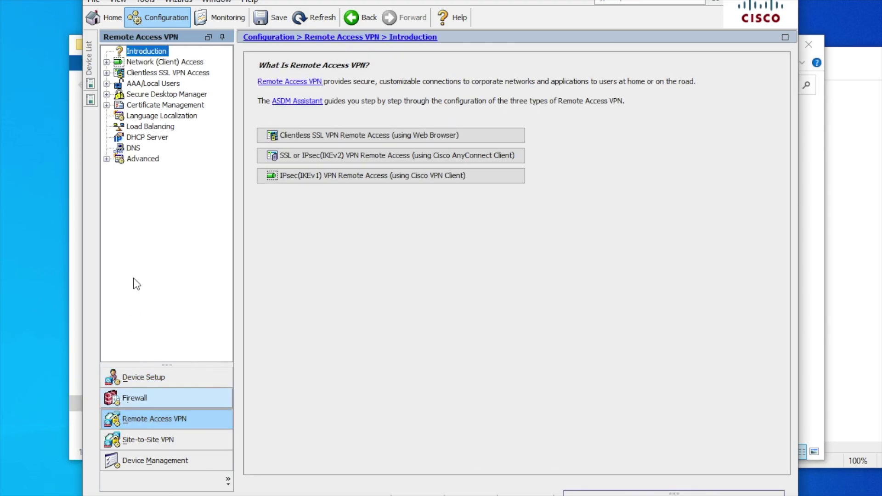
click(106, 62)
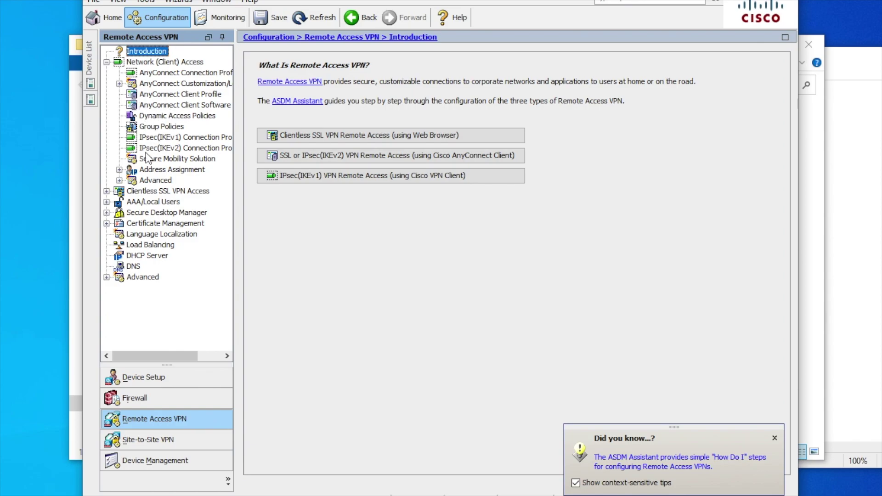
click(119, 181)
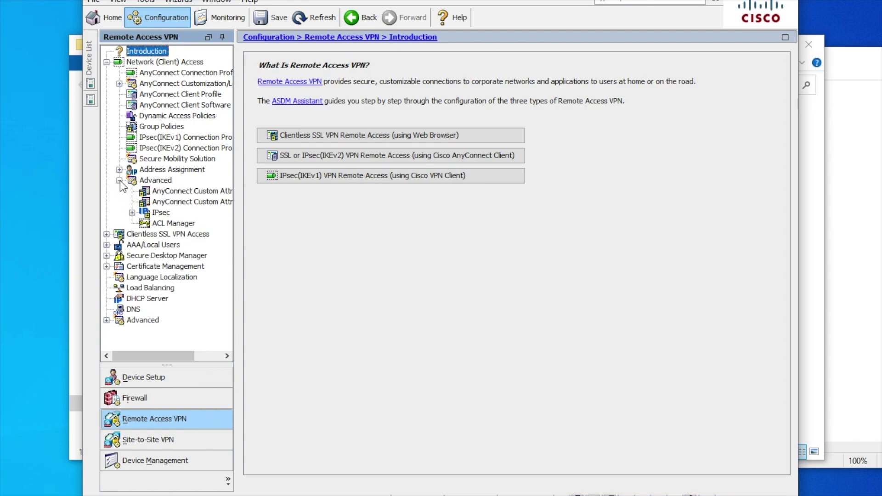
click(159, 190)
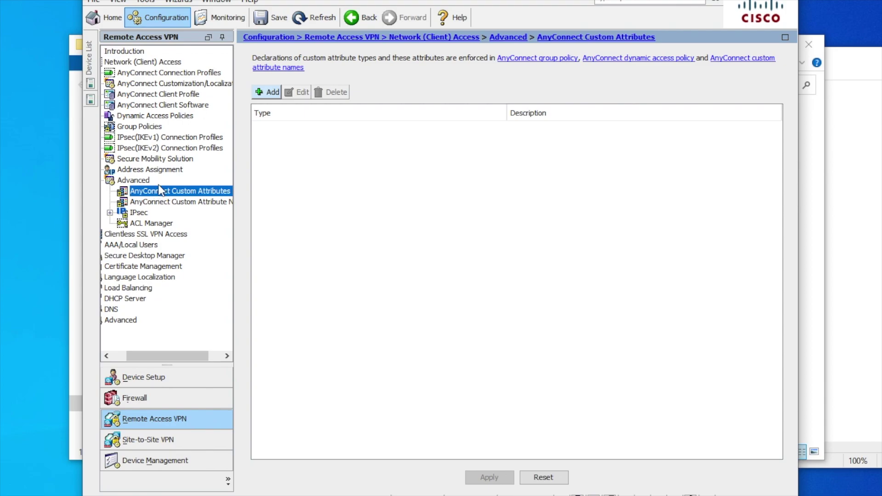
click(274, 94)
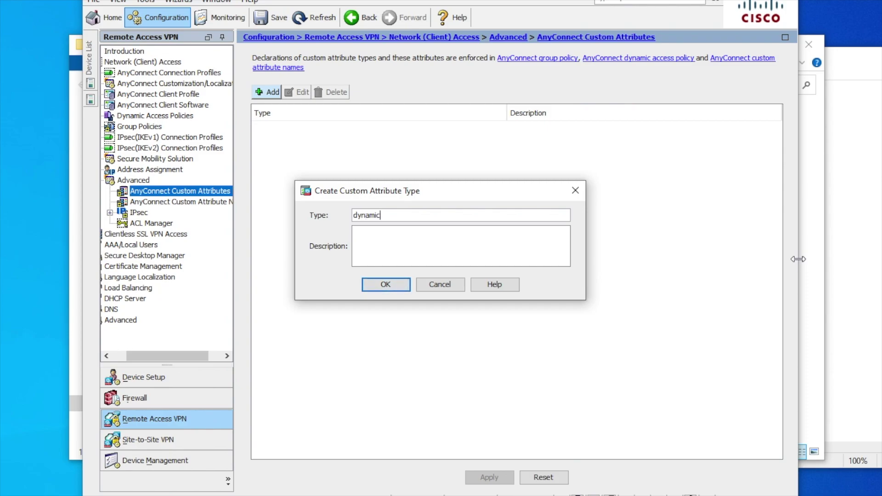
Step: Create custom attribute type dynamic-split-exclude-domains, described 'Exclude Domains from VPN Tunnel', and apply it
text(sp)
text(lit-tu)
text(exclud)
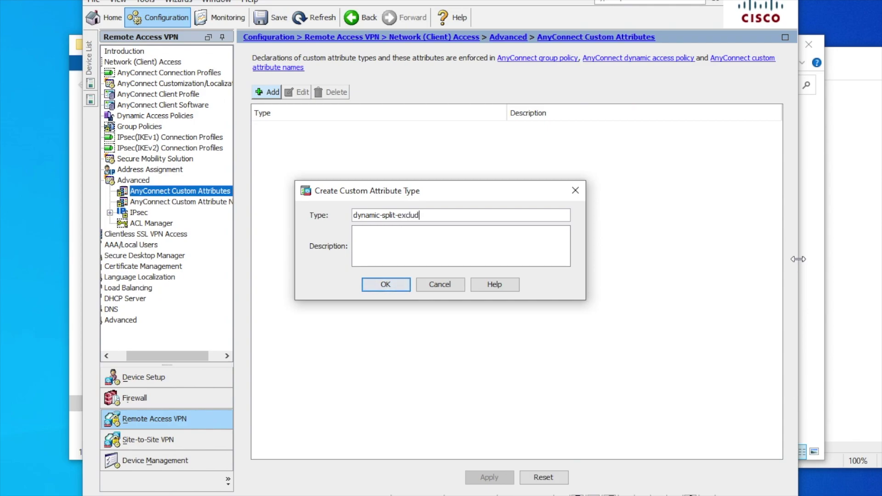
text(e-dom)
text(clud)
text(e)
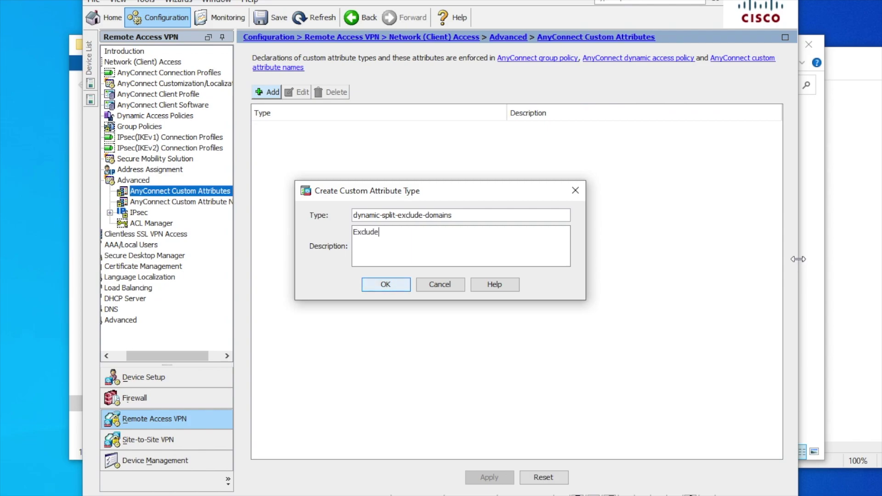
text( Domains from VPN Tunnel)
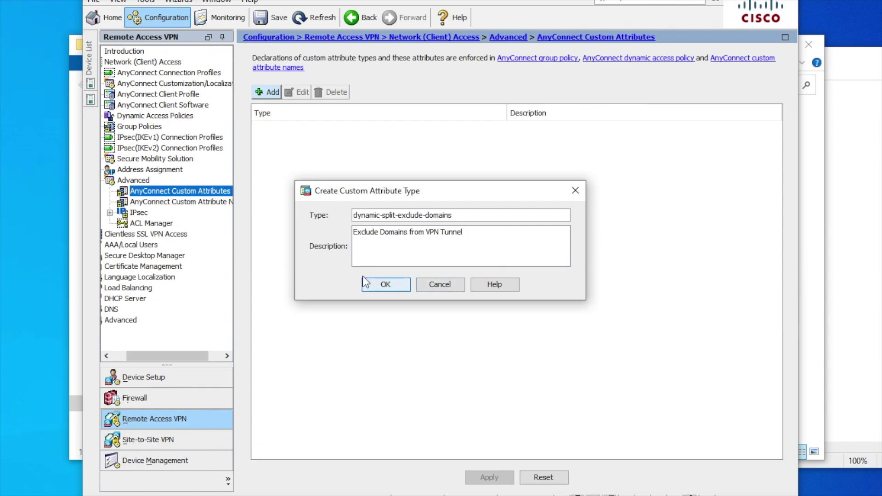
click(377, 284)
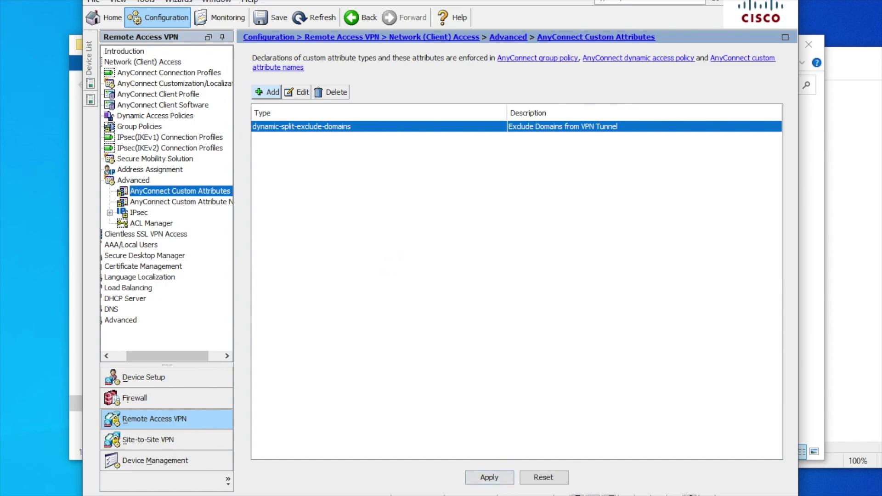
click(495, 478)
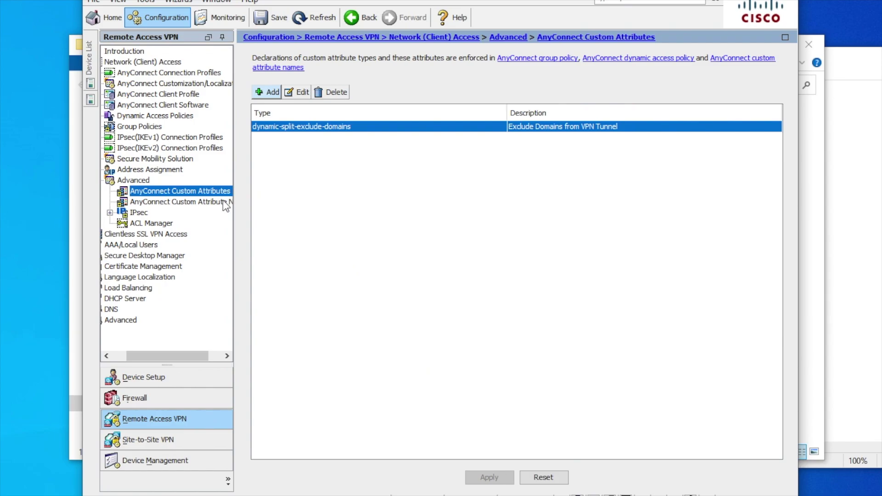
click(212, 202)
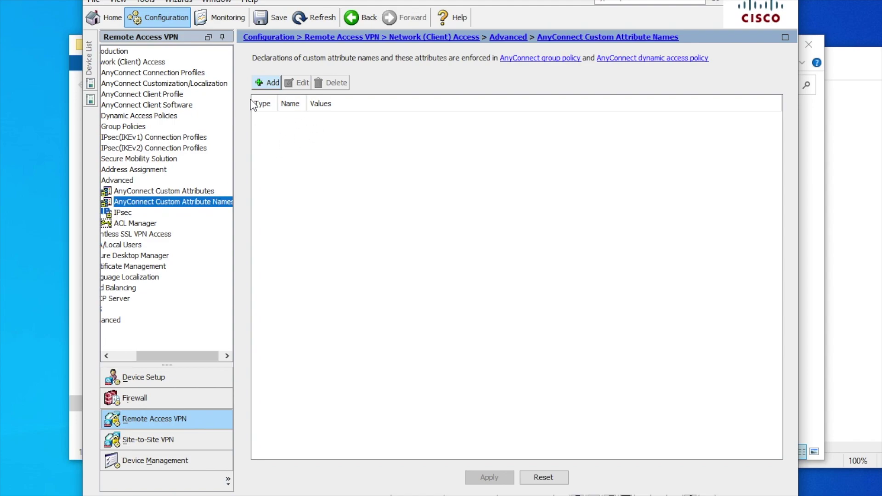
Step: Add a dynamic-split-exclude-domains attribute name with the value youtube.com, netflix.com, cisco.com
click(269, 81)
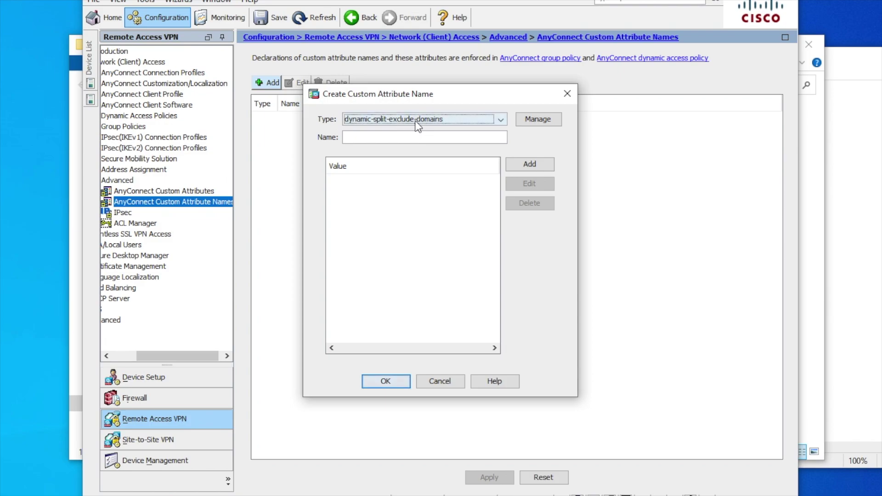
click(504, 120)
click(504, 121)
click(542, 165)
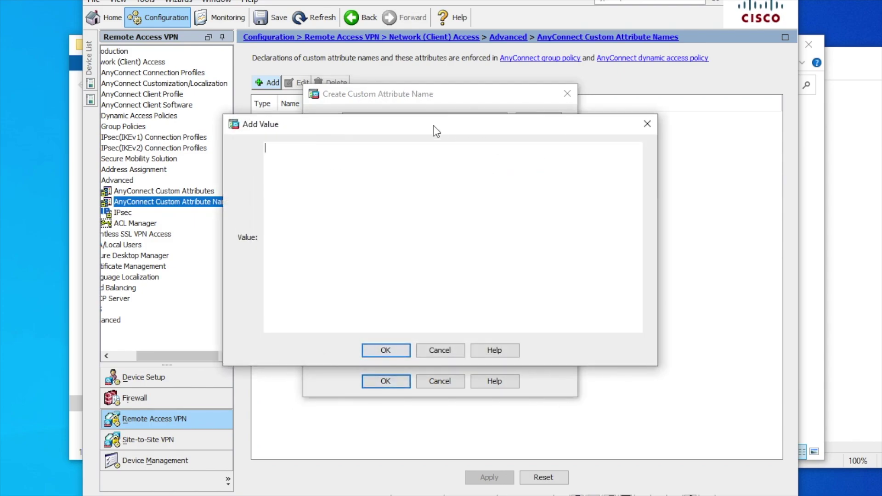
drag(434, 125, 566, 158)
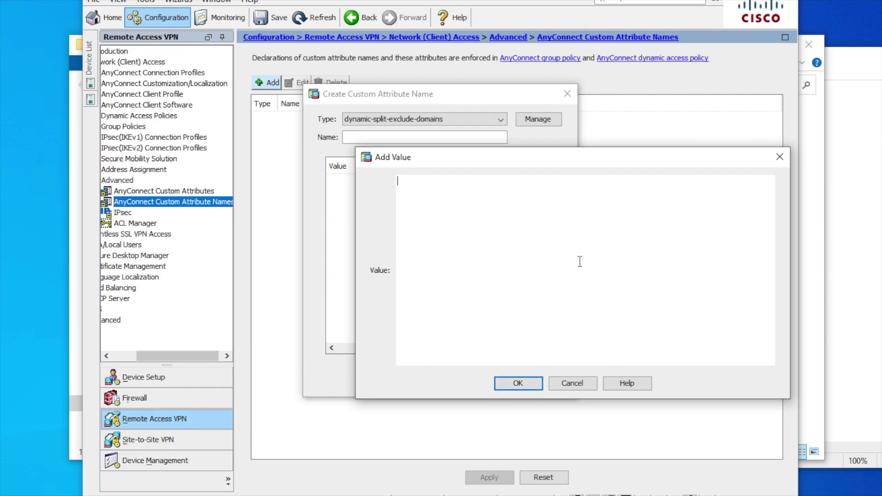
text(tube.com, netflix.com, )
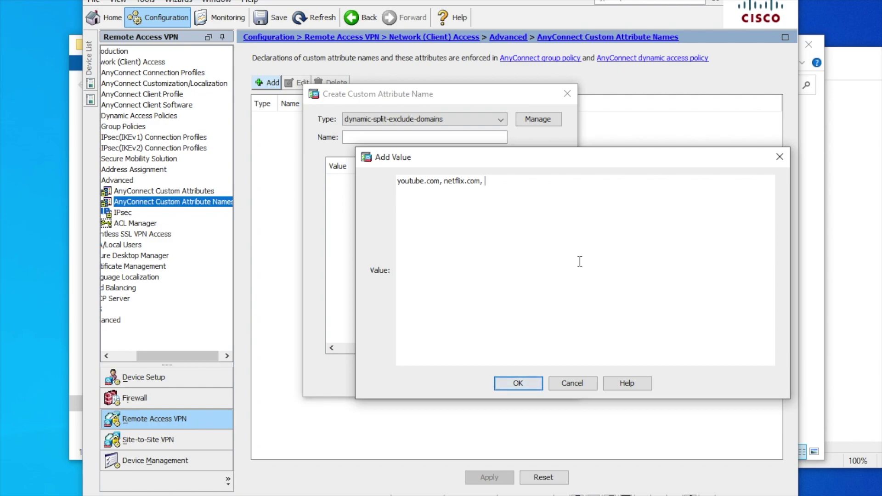
text(cisco.com)
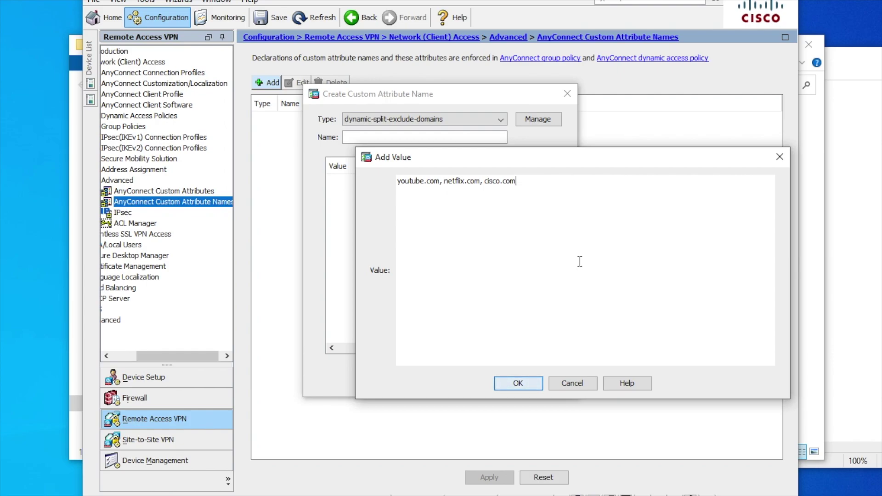
click(517, 386)
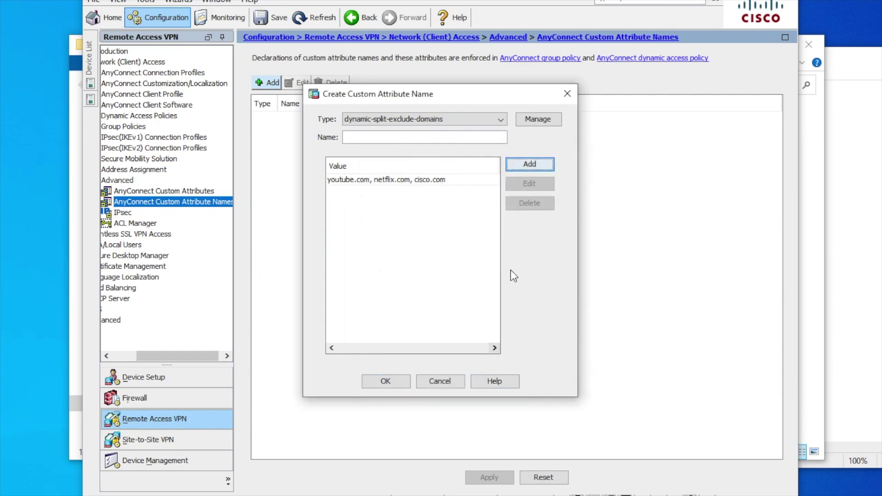
Step: Name the attribute exclude-domains after the empty-name error, save it, and apply to the device
click(386, 380)
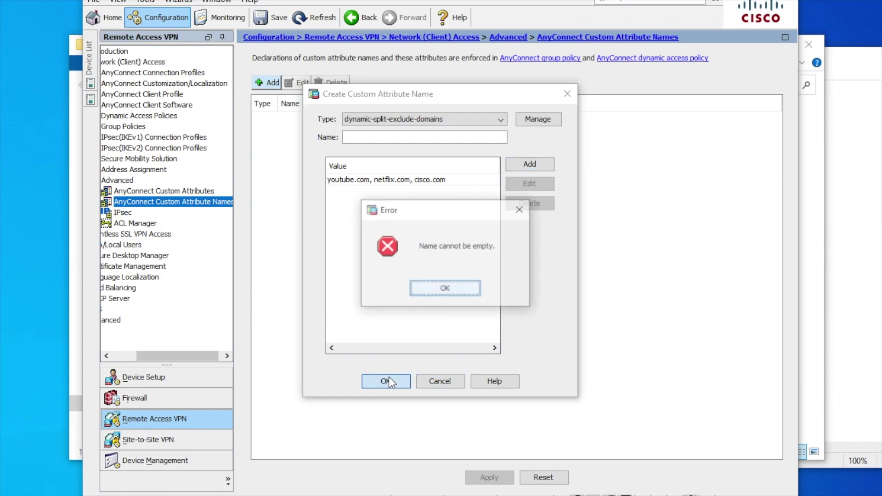
click(443, 293)
click(394, 138)
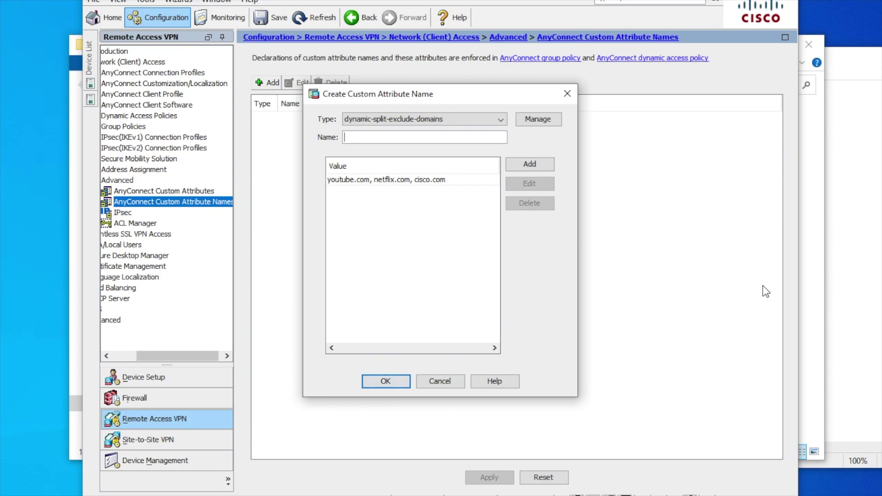
text(exclude-domains)
click(380, 382)
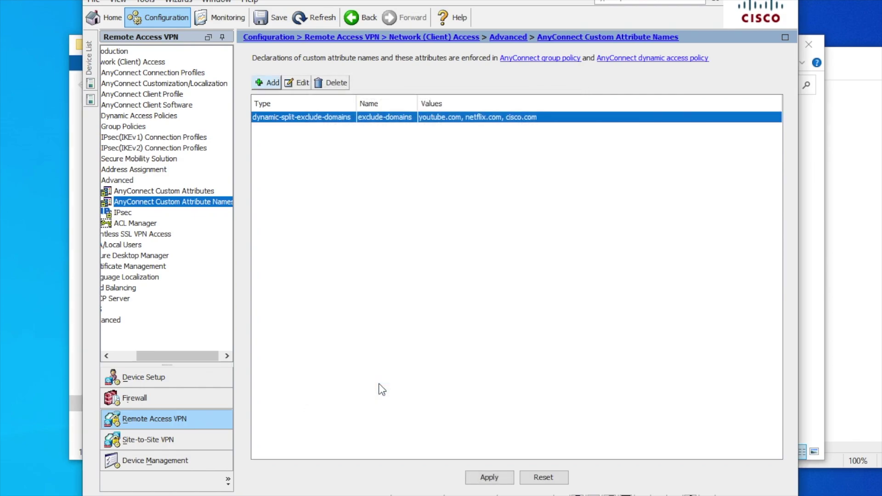
click(488, 478)
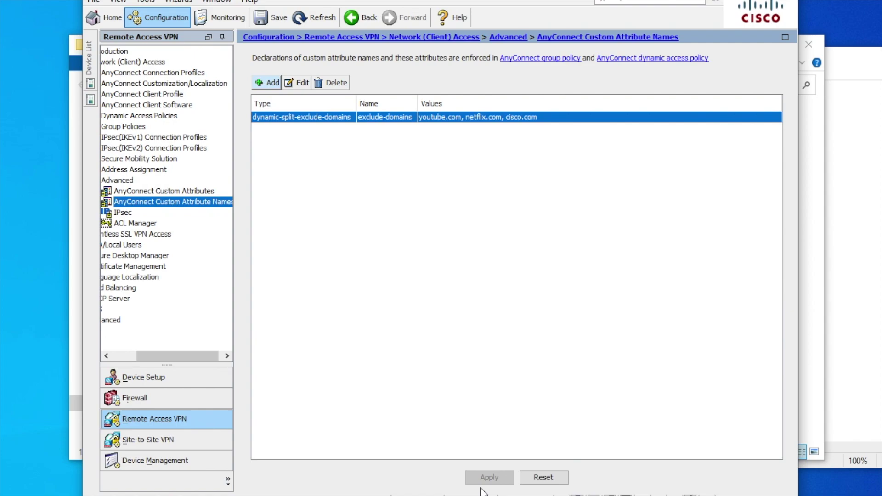
Step: Scroll the navigation tree and open Network (Client) Access > Group Policies
drag(167, 359, 98, 352)
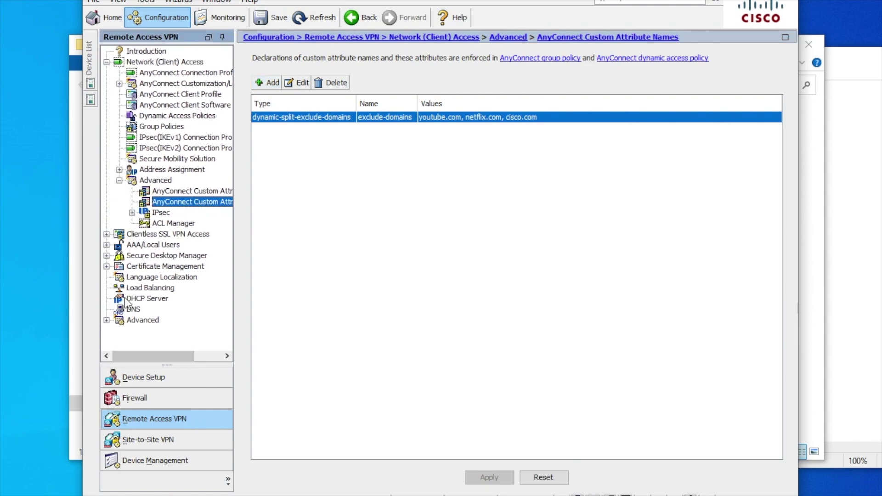
click(159, 127)
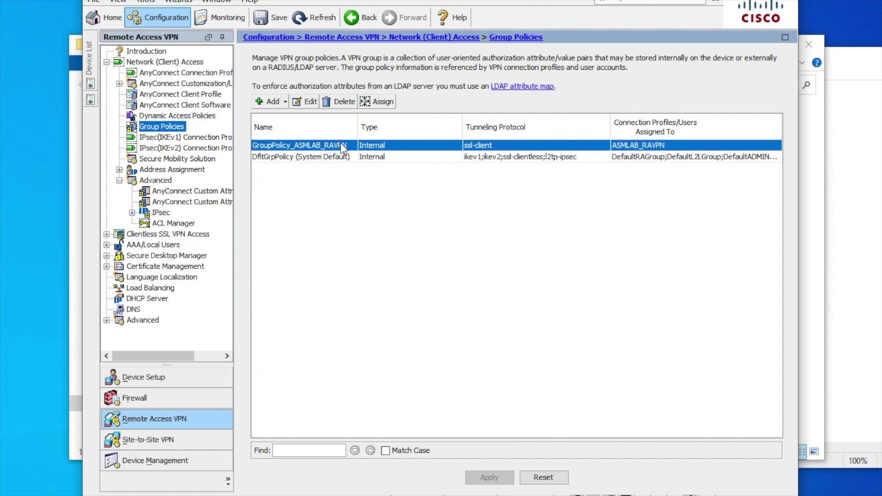
Step: Set GroupPolicy_ASMLAB_RAVPN's split-tunnel policy to Tunnel All Networks instead of inheriting it
click(303, 105)
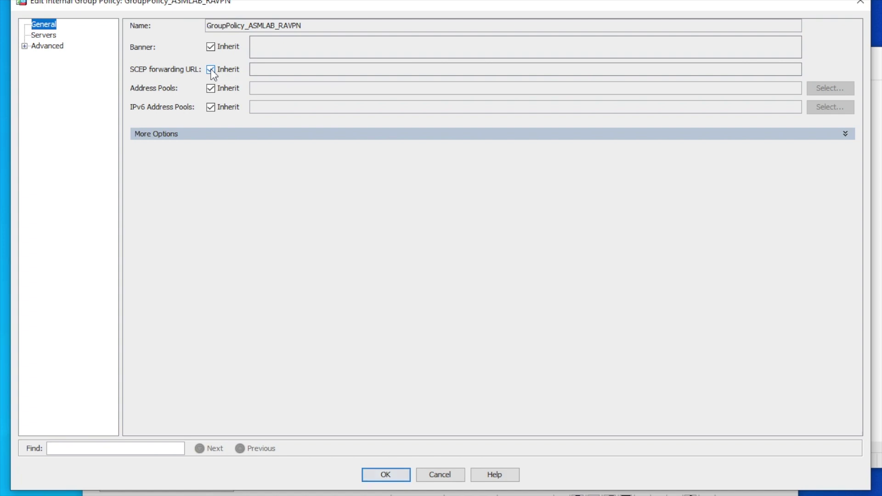
click(25, 46)
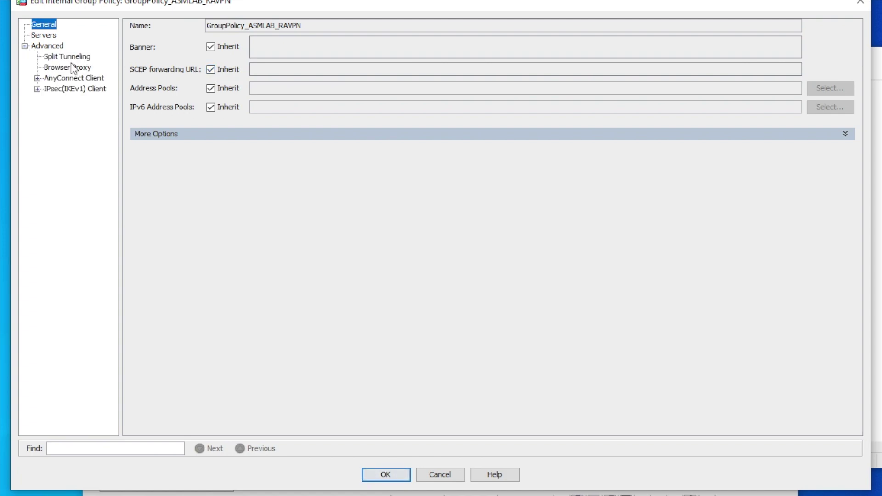
click(71, 57)
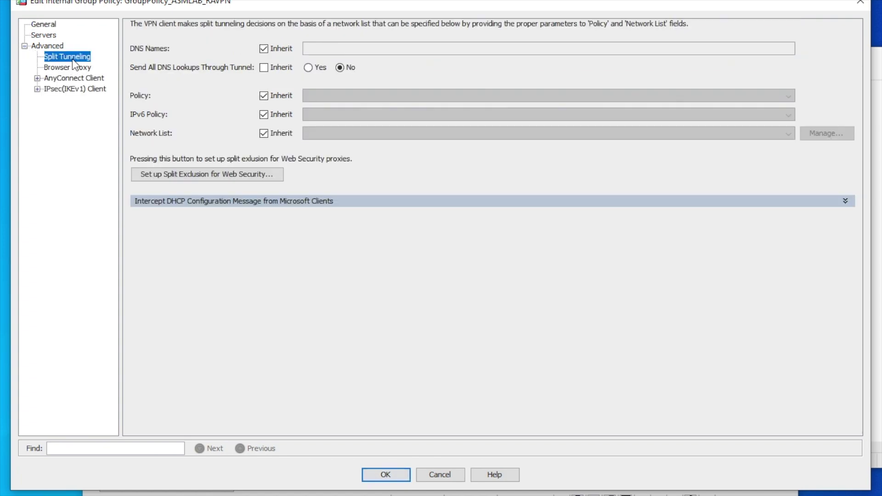
click(265, 95)
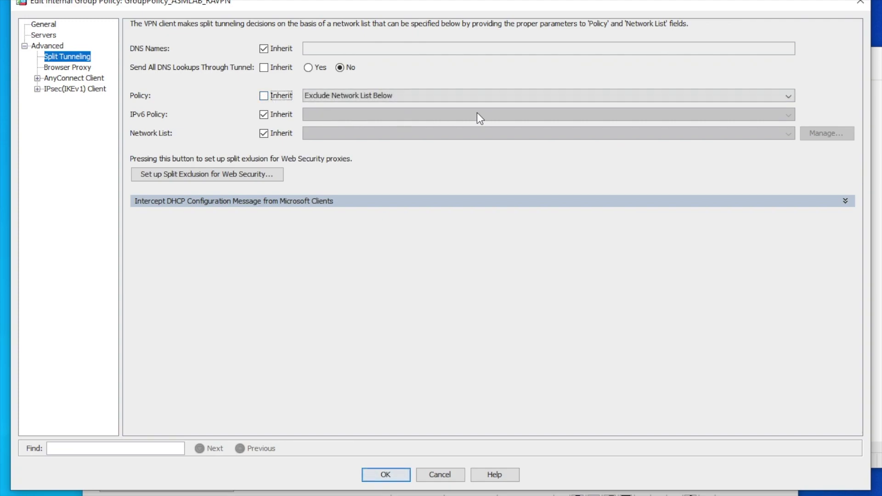
click(780, 101)
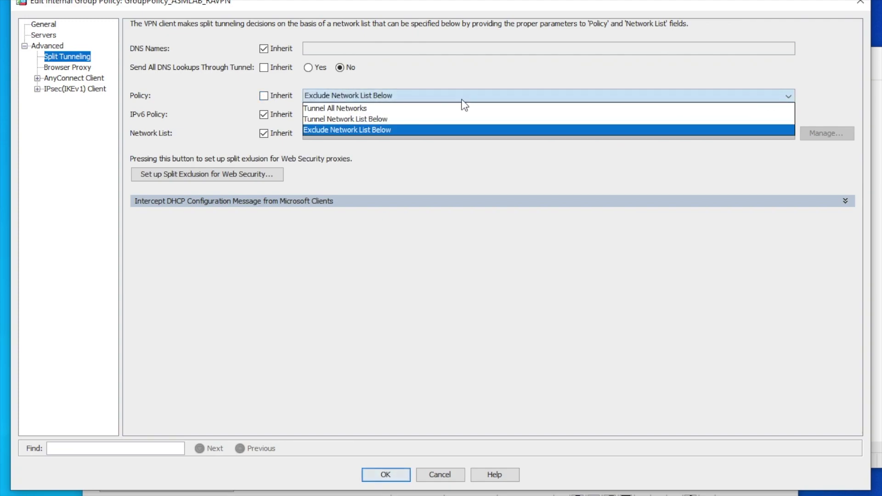
click(355, 108)
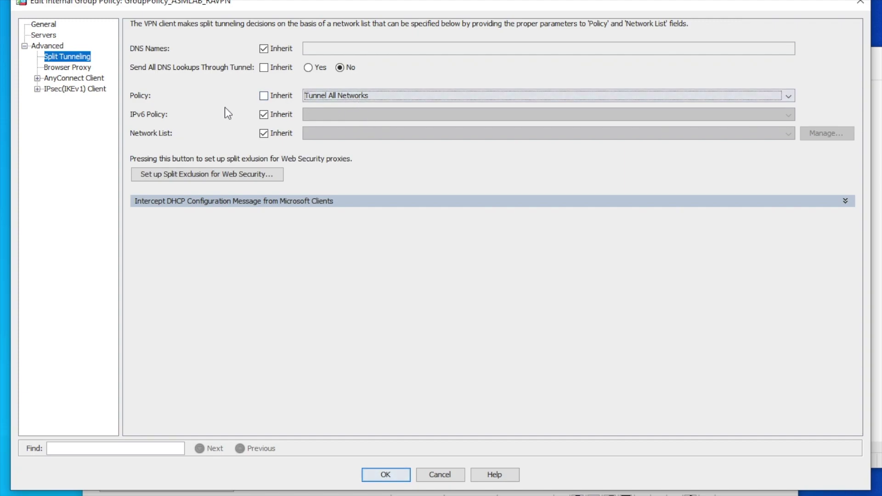
Step: Show the policy's AnyConnect Client > Custom Attributes page
click(37, 82)
click(37, 79)
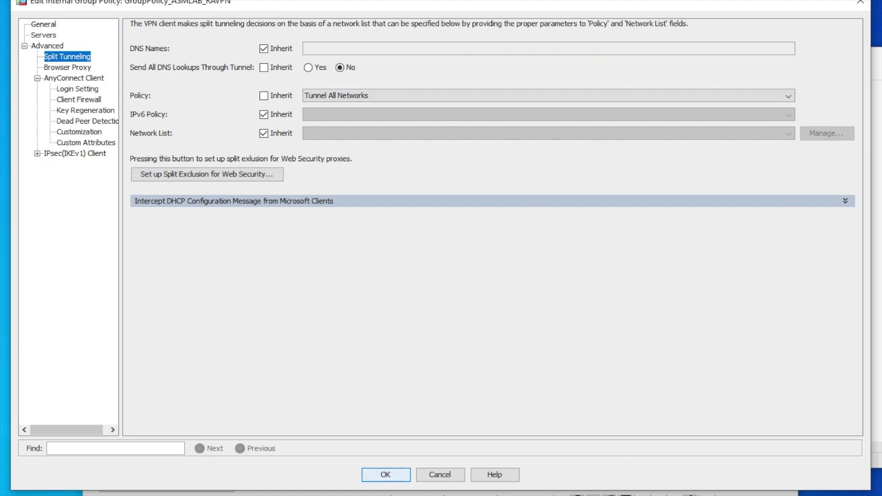
click(84, 143)
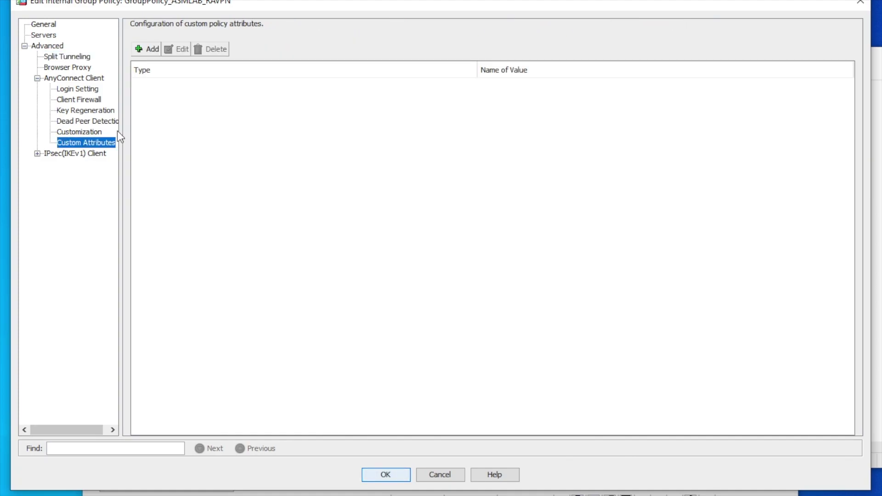
Step: Add custom attribute dynamic-split-exclude-domains with value exclude-domains to GroupPolicy_ASMLAB_RAVPN
click(139, 50)
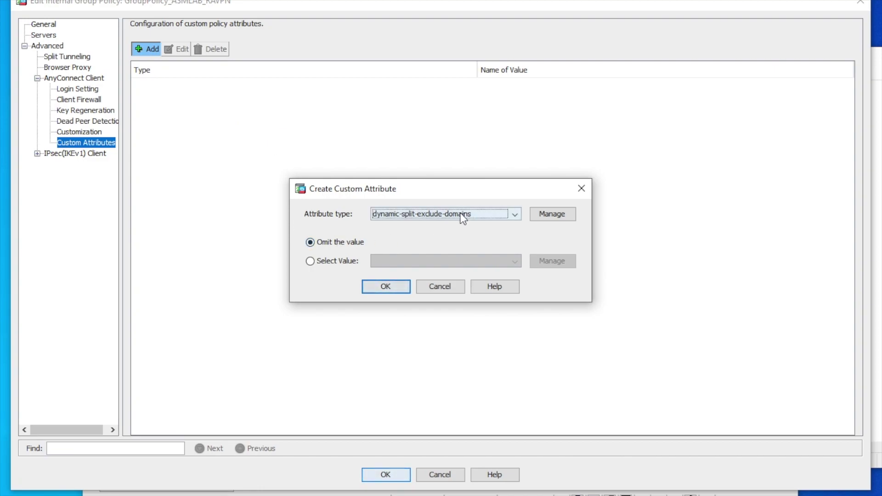
click(309, 261)
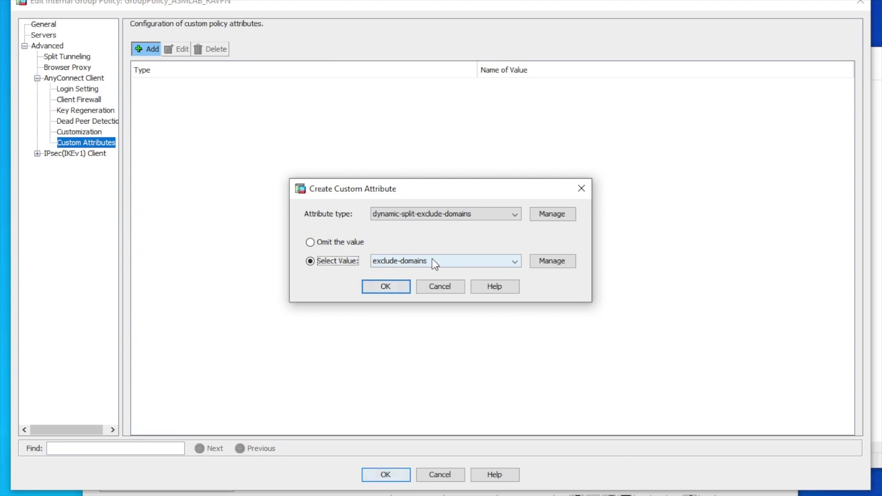
click(514, 262)
click(513, 262)
click(514, 216)
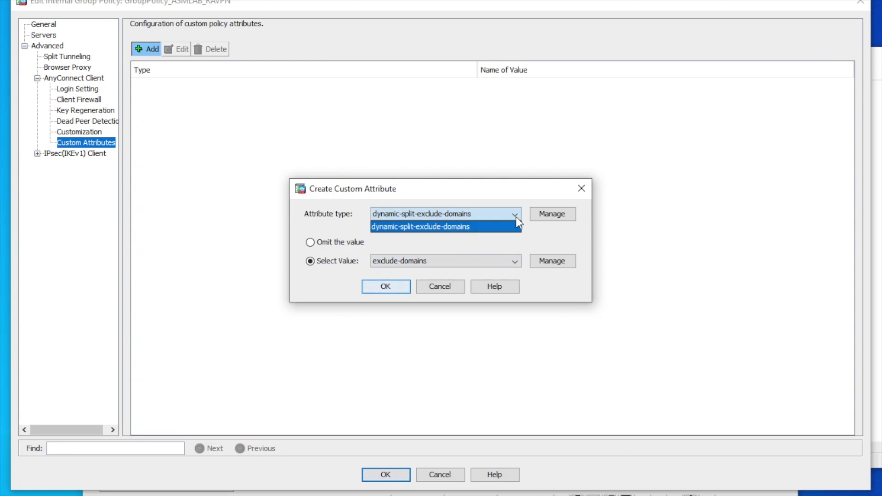
click(515, 216)
click(393, 285)
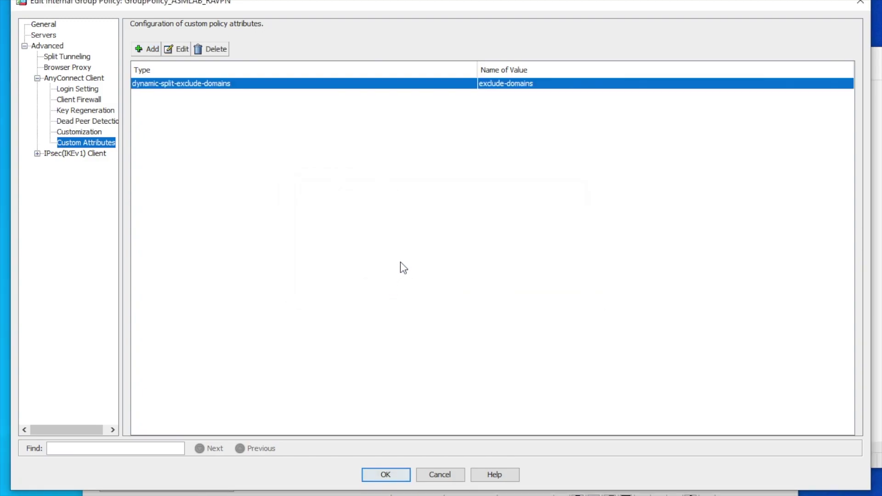
Step: Save the group policy edits, apply them to the device, and dismiss the sending error
click(387, 475)
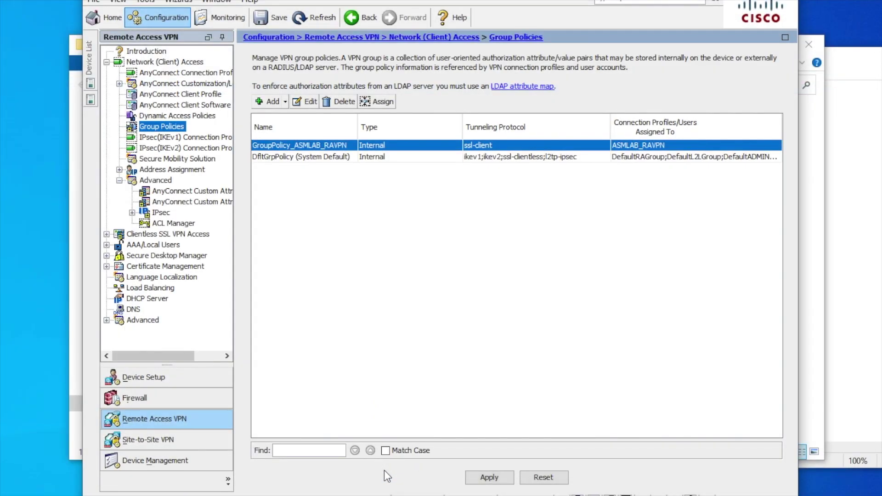
click(482, 476)
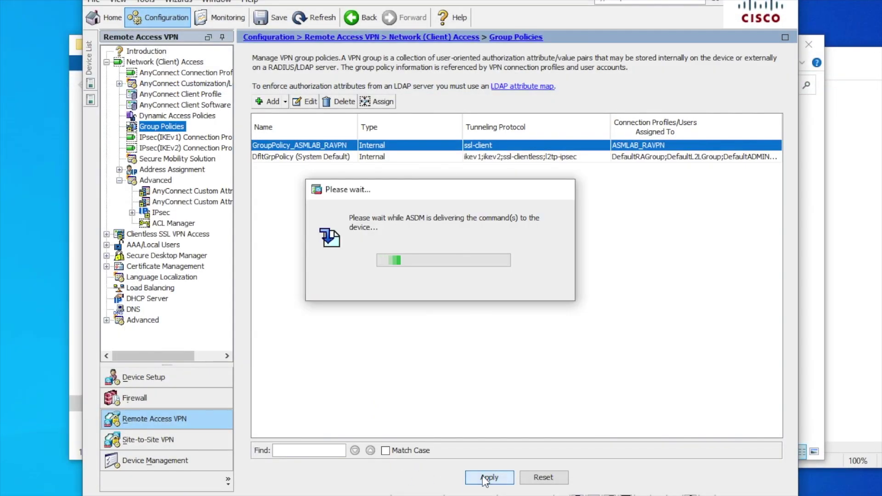
click(449, 374)
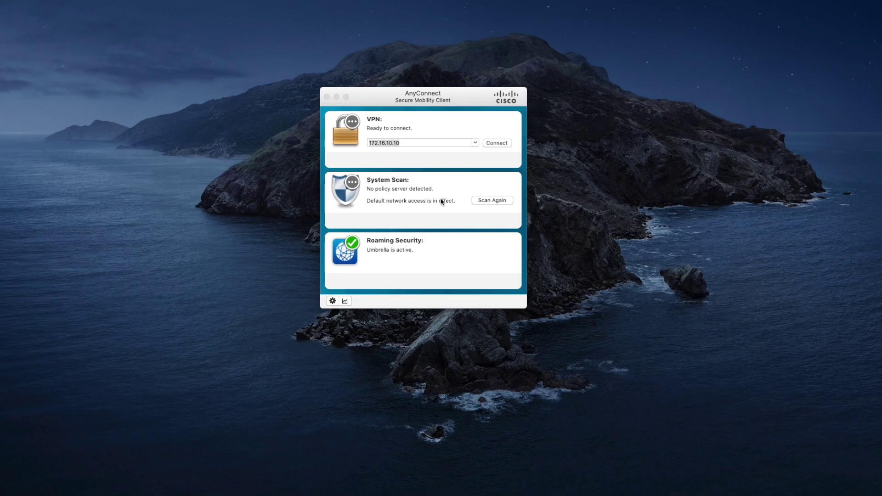
Step: Reconnect AnyConnect to 172.16.10.10, accepting the certificate and entering the account password, then open VPN statistics
click(502, 145)
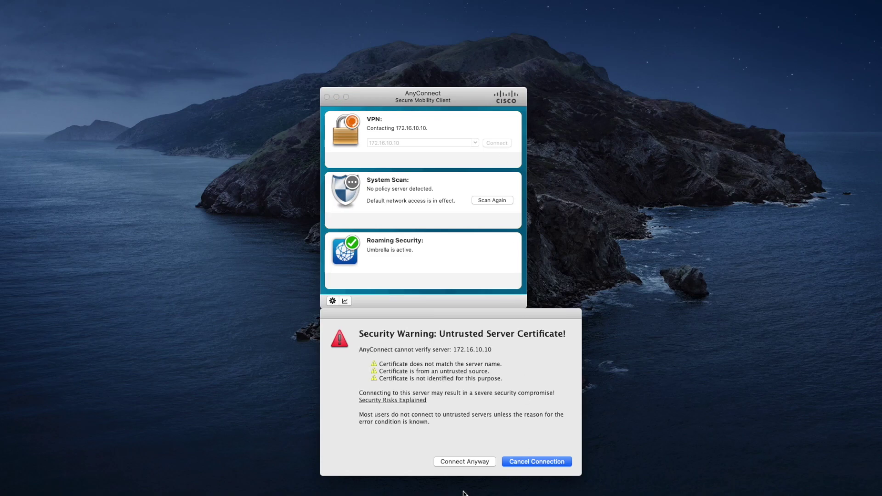
click(470, 462)
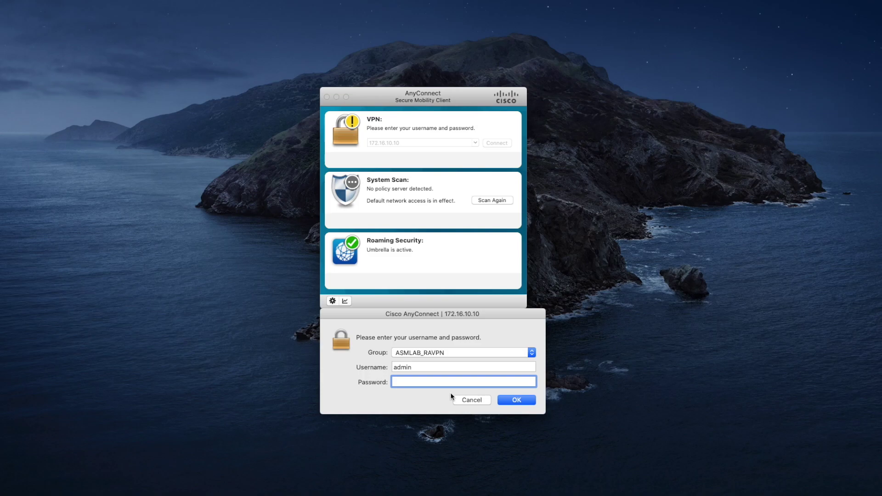
text(password)
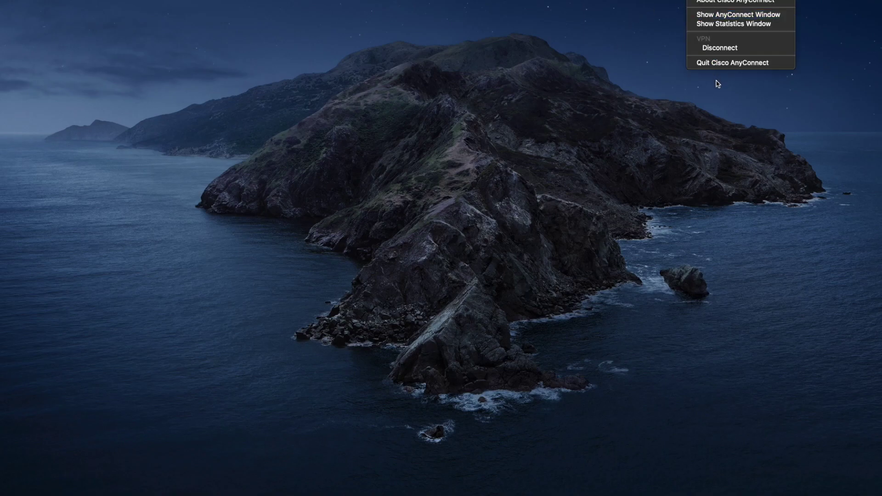
click(721, 16)
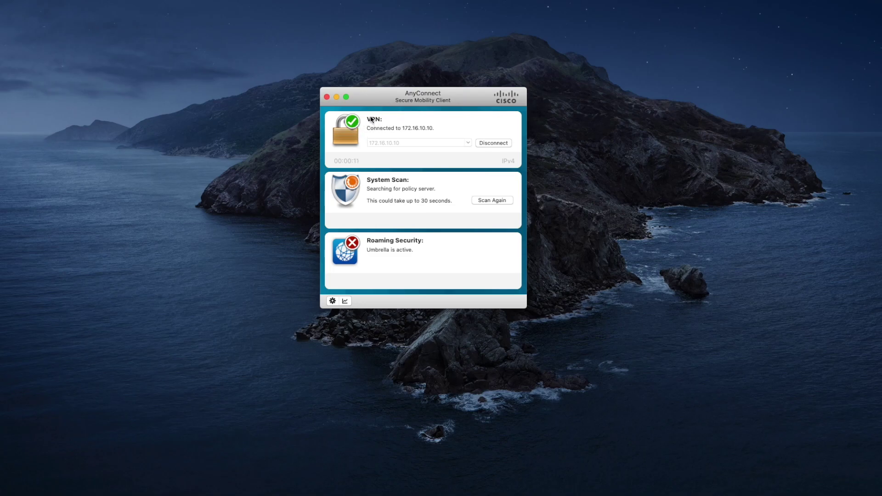
click(345, 301)
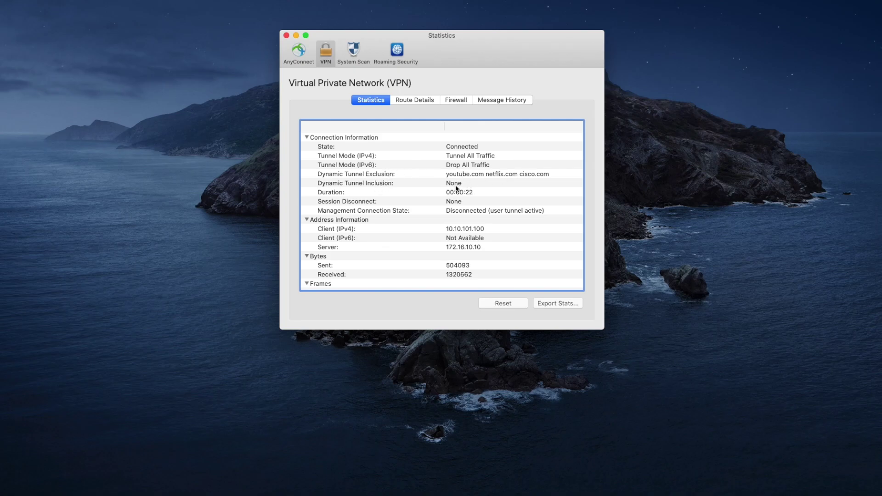
Step: View Route Details showing youtube.com as non-secured and 0.0.0.0/0 as secured, then bring Chrome forward
click(407, 102)
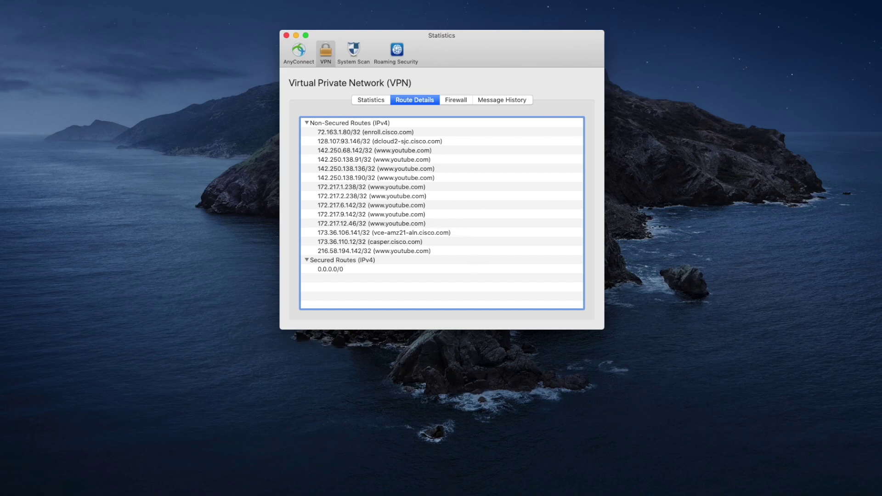
mouse_move(574, 489)
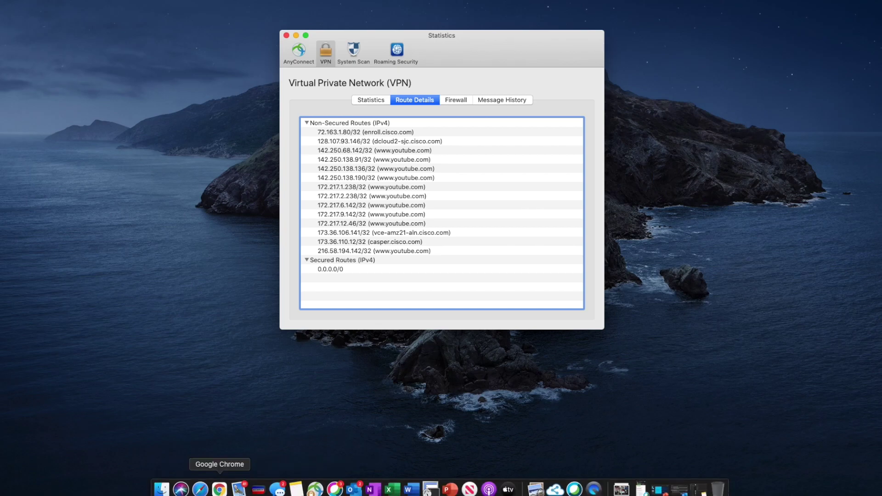
click(227, 483)
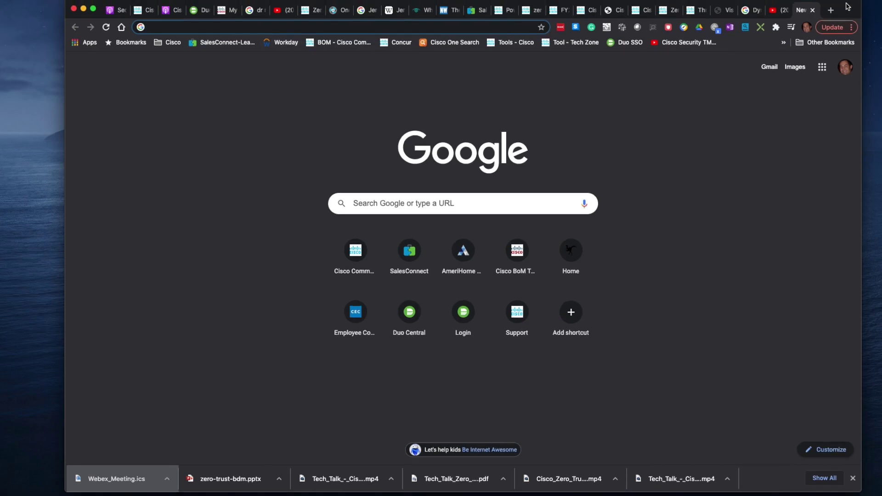
Step: Move Chrome down, reopen the AnyConnect Statistics window, and scroll through more youtube.com non-secured routes
drag(845, 7, 857, 256)
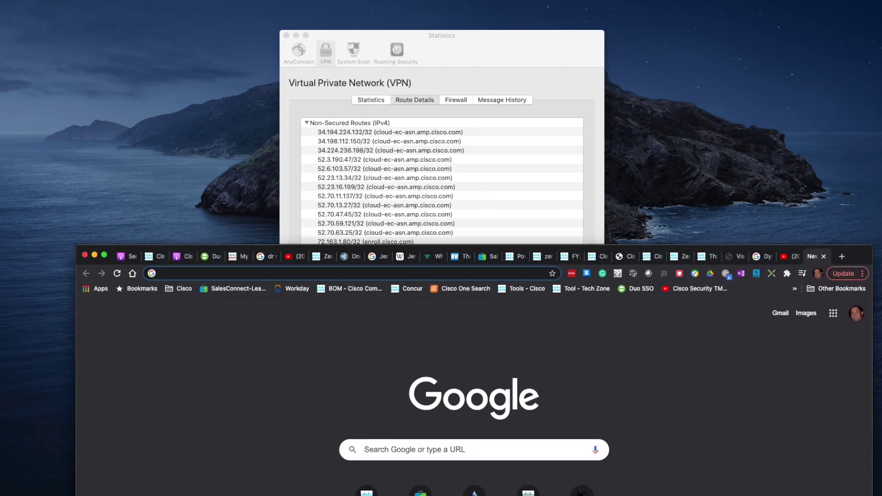
key(super+w)
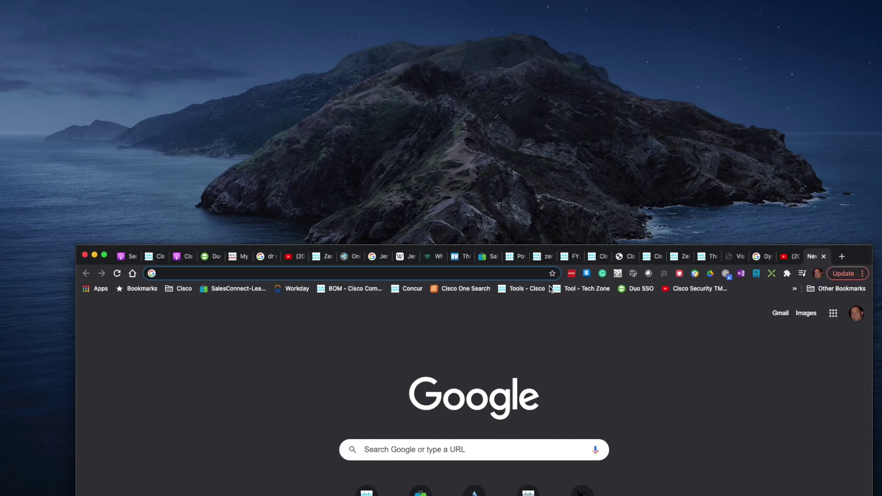
click(696, 131)
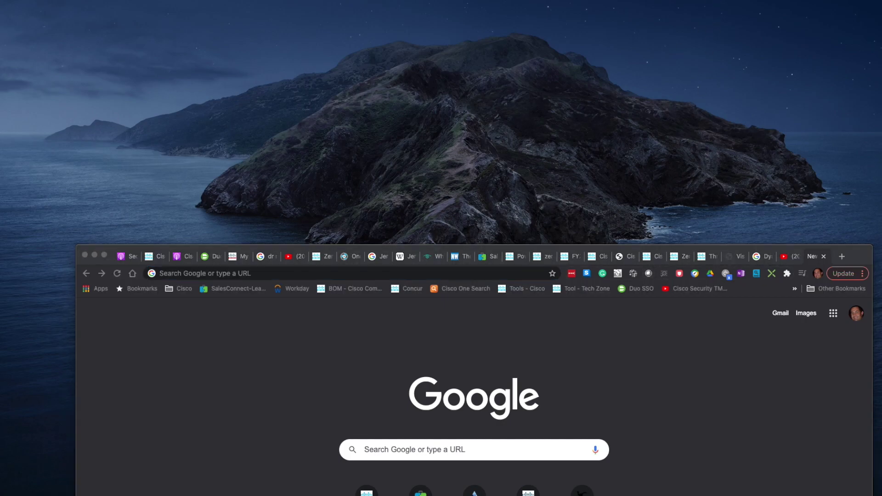
click(694, 0)
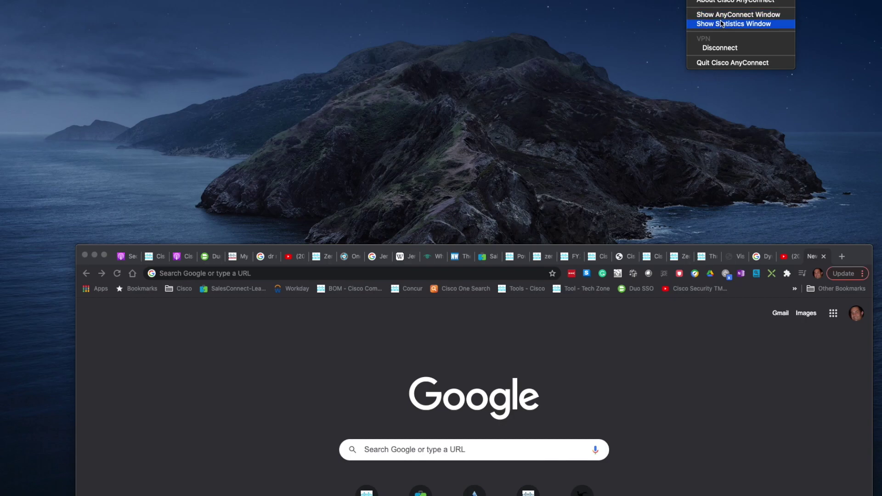
click(721, 24)
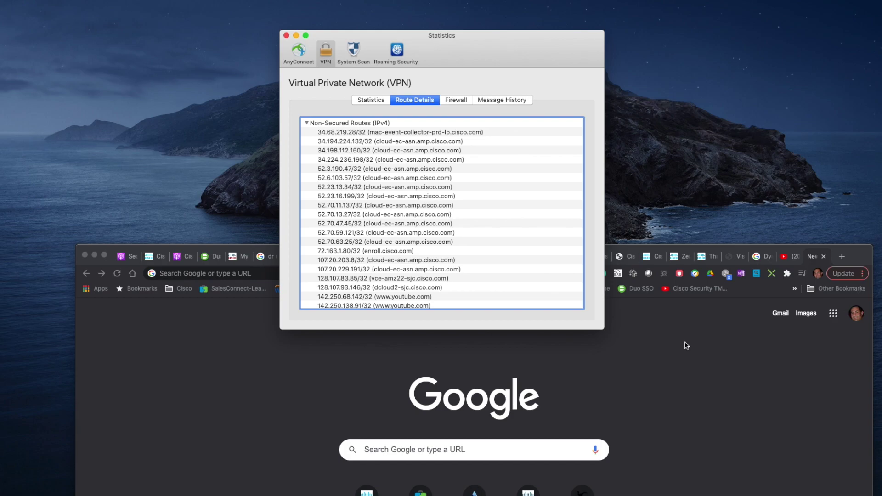
scroll(462, 271, down, 5)
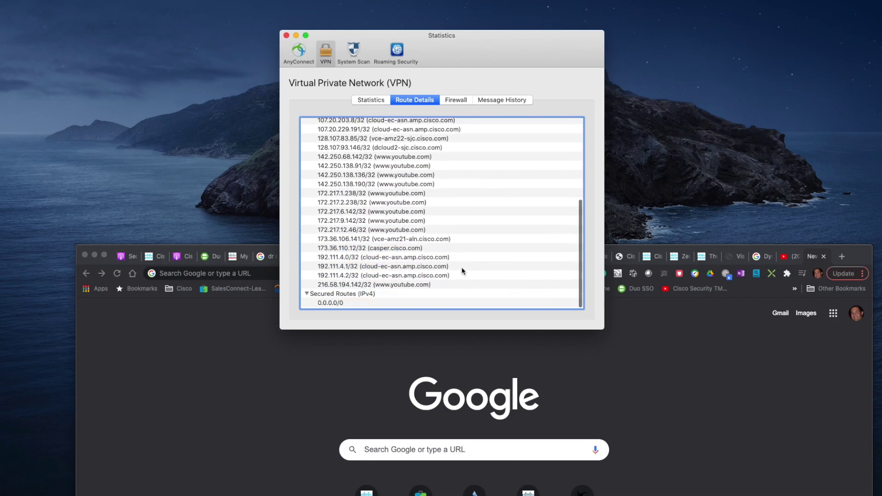
click(720, 391)
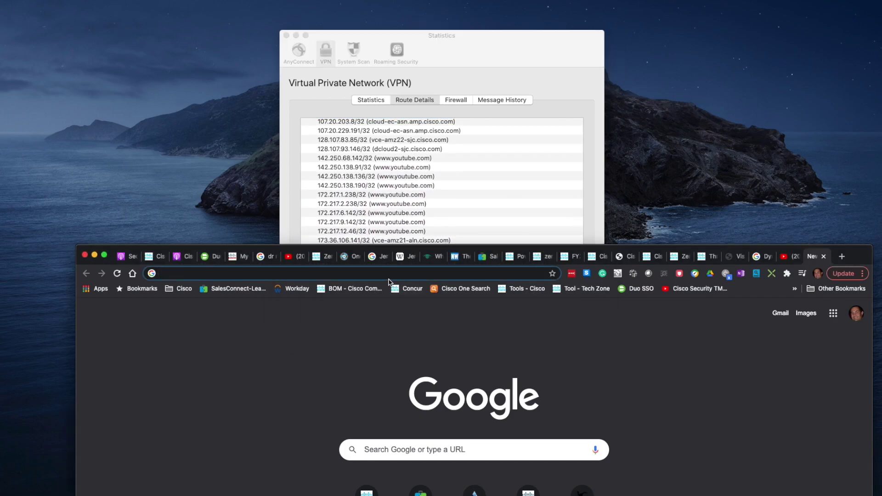
text(www.)
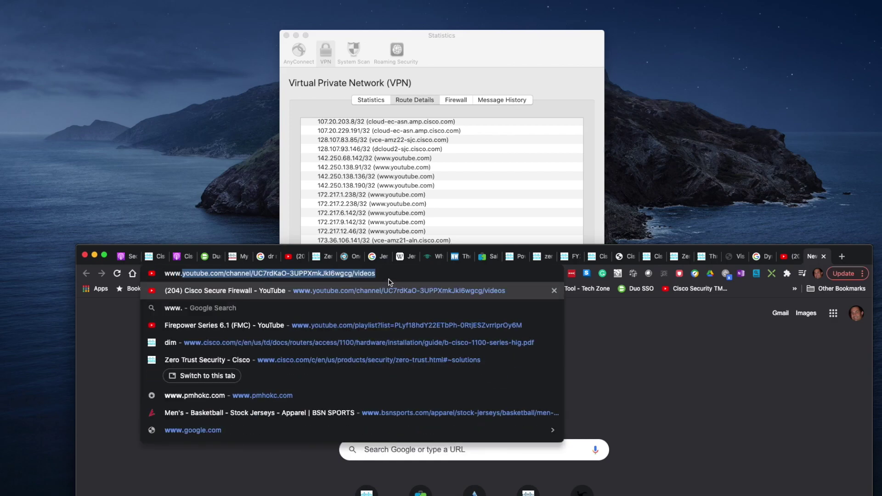
text(netfl)
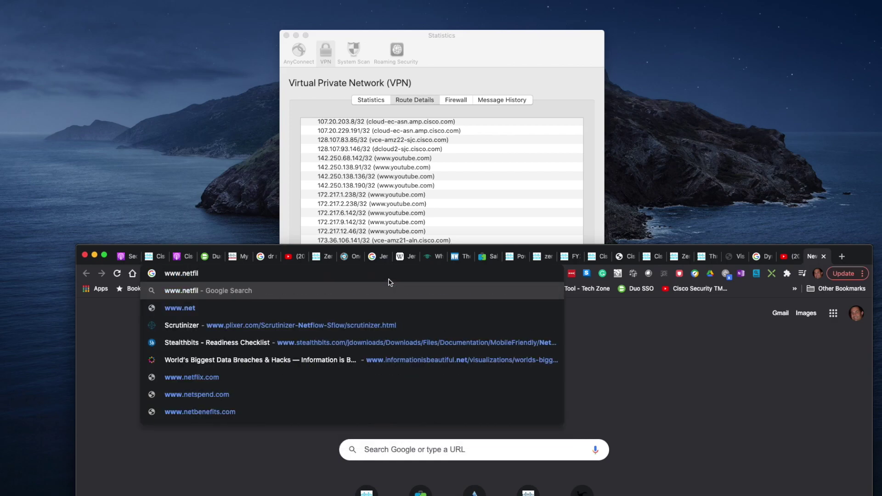
text(ix.com)
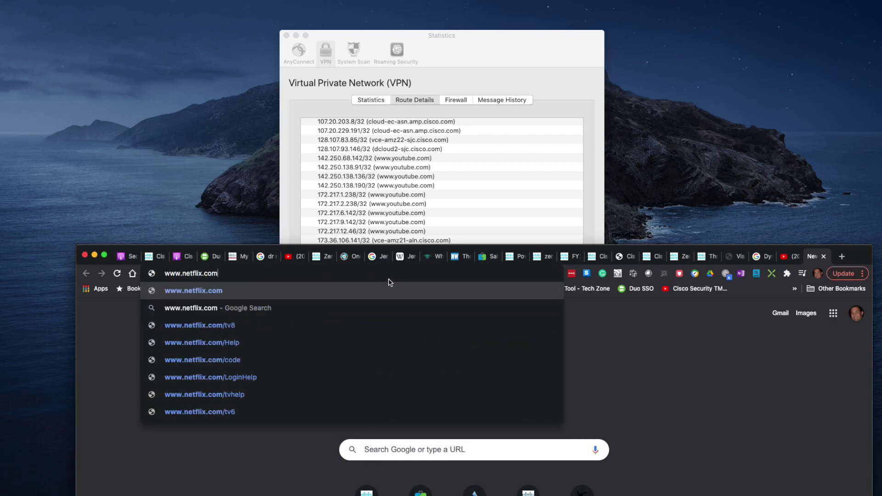
key(Return)
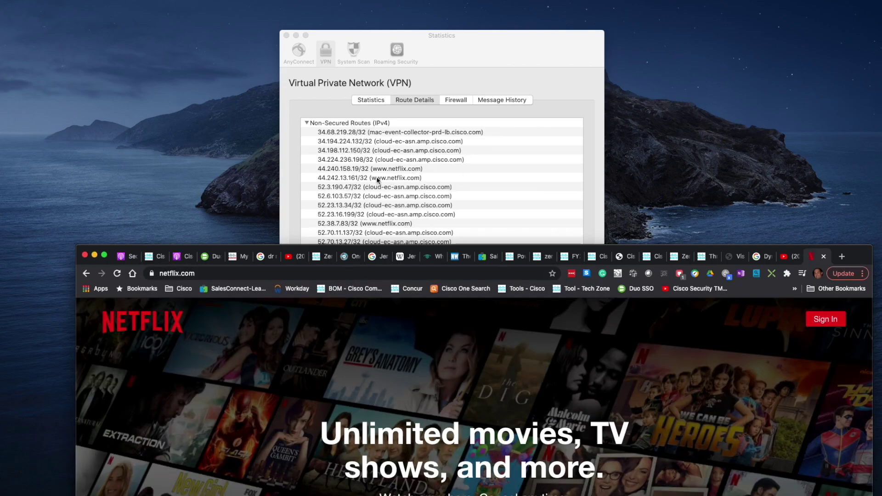
click(475, 80)
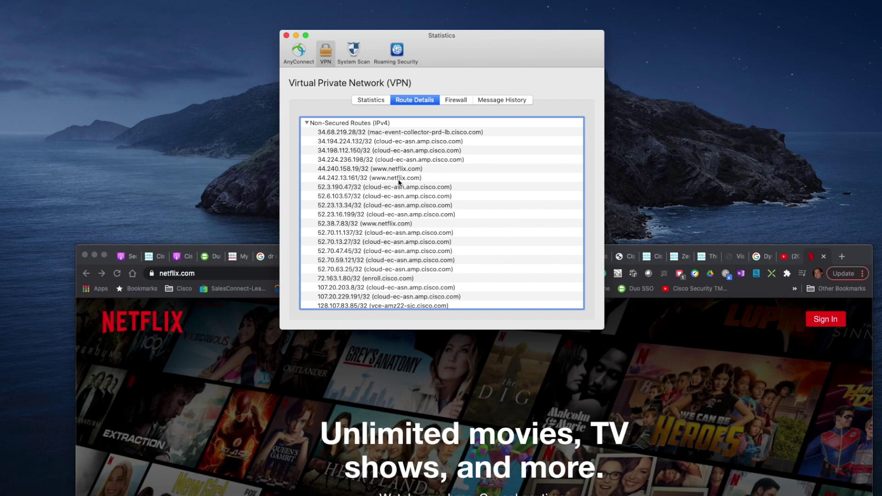
scroll(410, 189, down, 6)
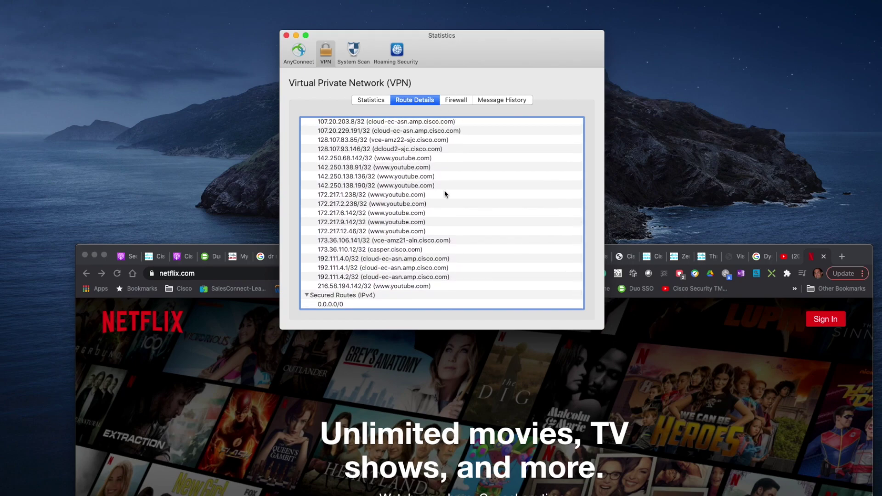
drag(865, 257, 864, 76)
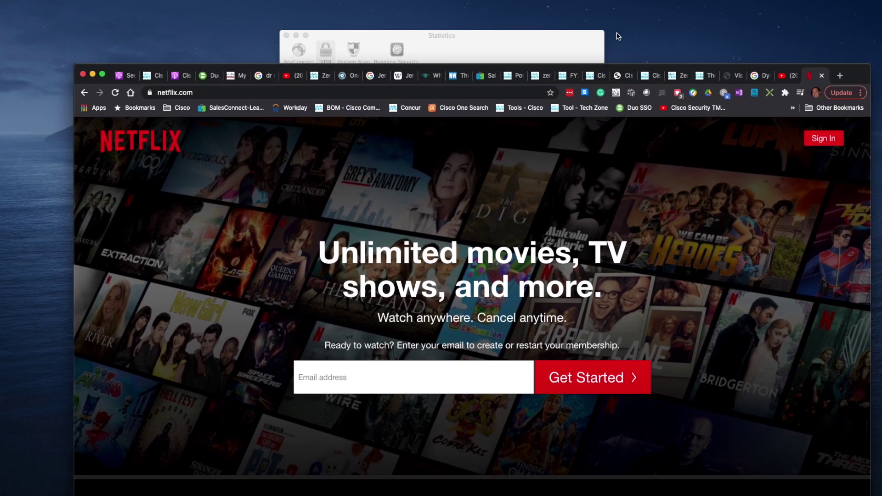
click(570, 36)
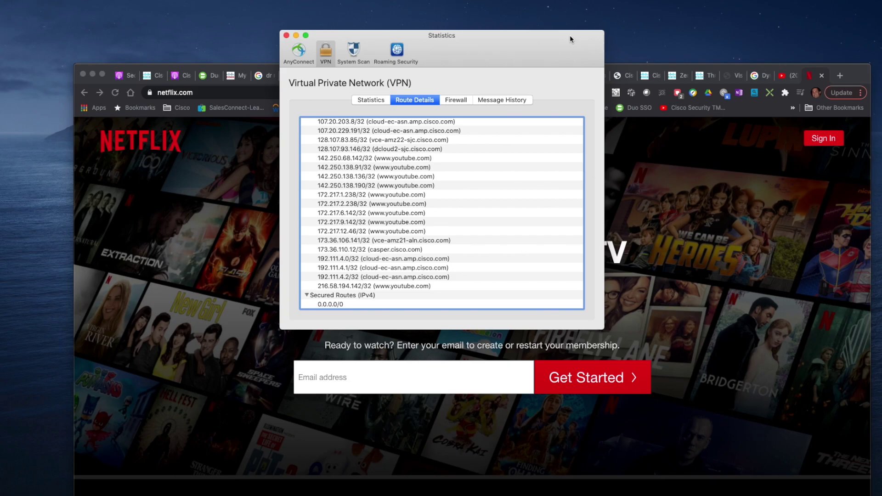
Step: Switch to the overall AnyConnect statistics and close the Statistics window
click(298, 51)
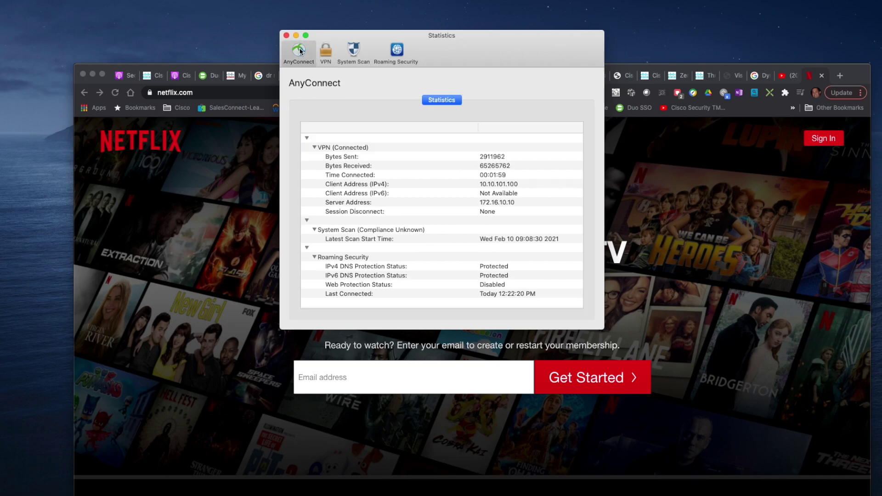
click(286, 36)
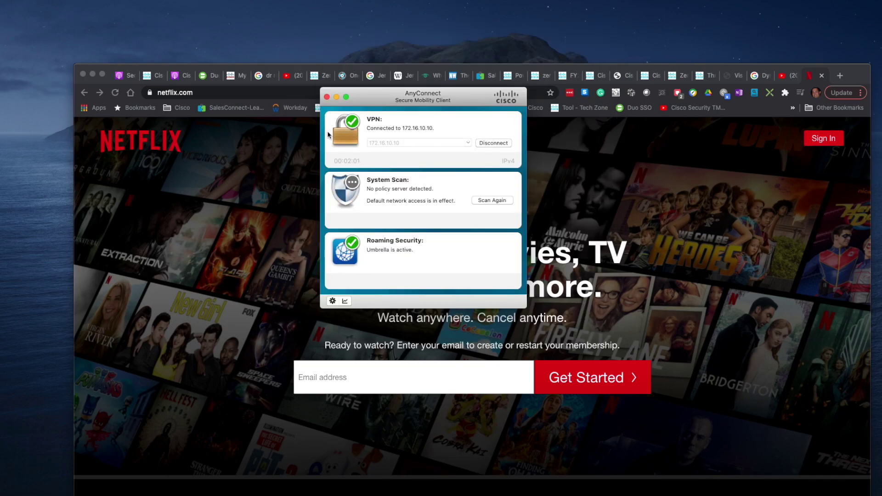